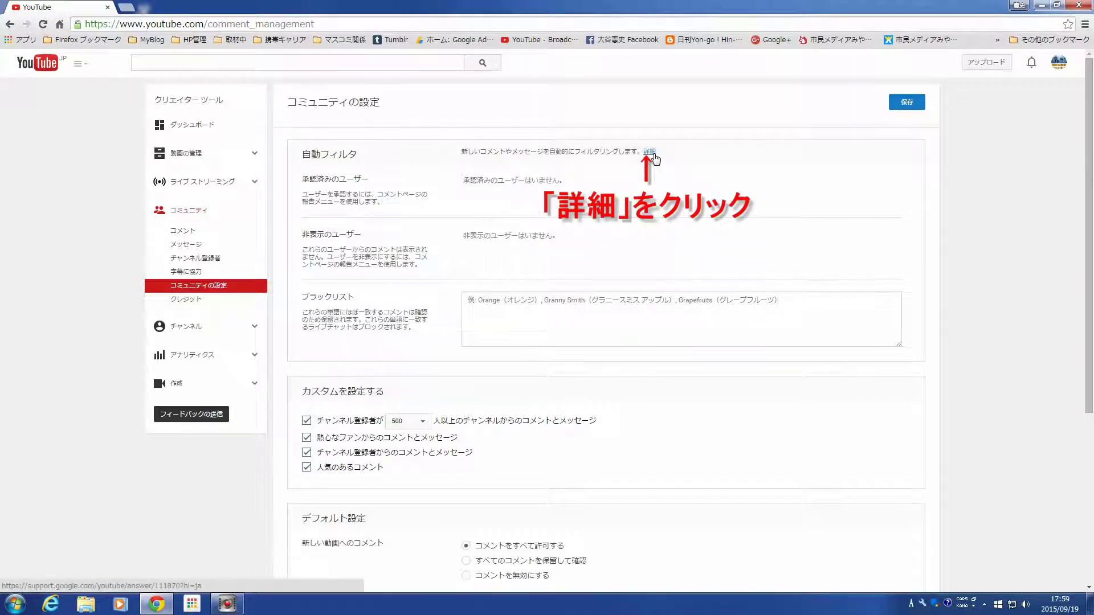
- Open the automatic filters' help article on managing channel comments, skim it, and close it
left_click(650, 152)
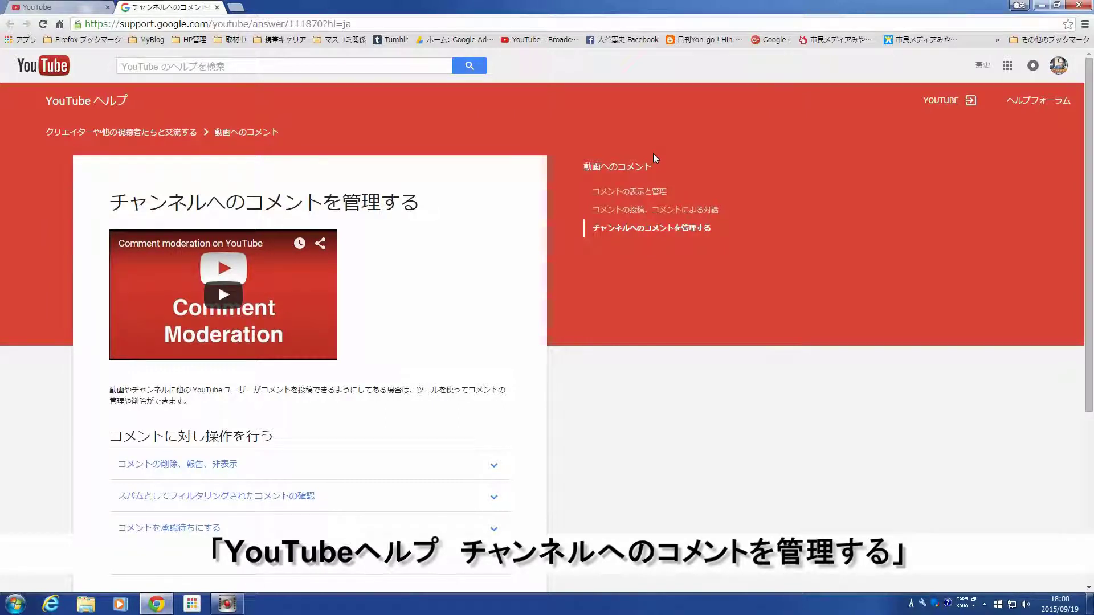
scroll(816, 194, "down", 5)
scroll(816, 193, "up", 5)
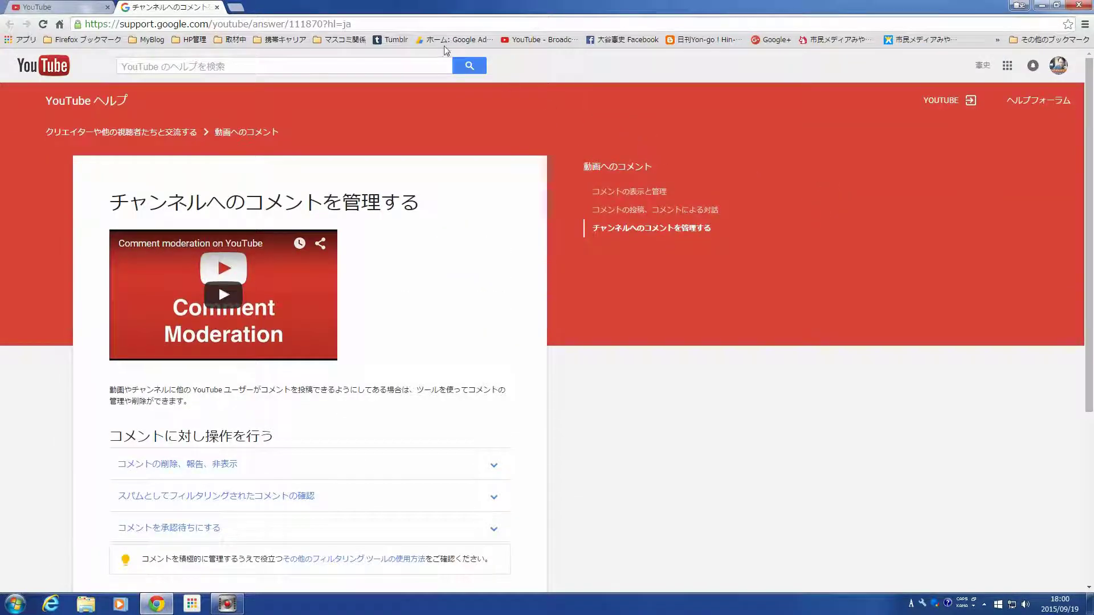
left_click(217, 7)
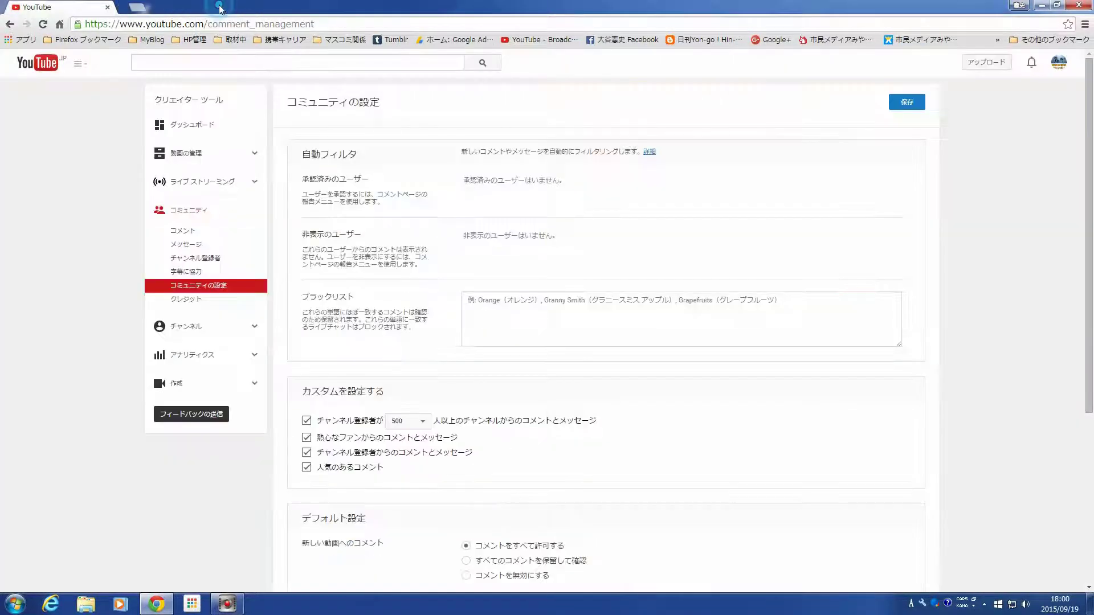
- Always approve comments from 市民メディアみやざきCMMチャンネル 2 on the comments page, and save the community settings
left_click(394, 200)
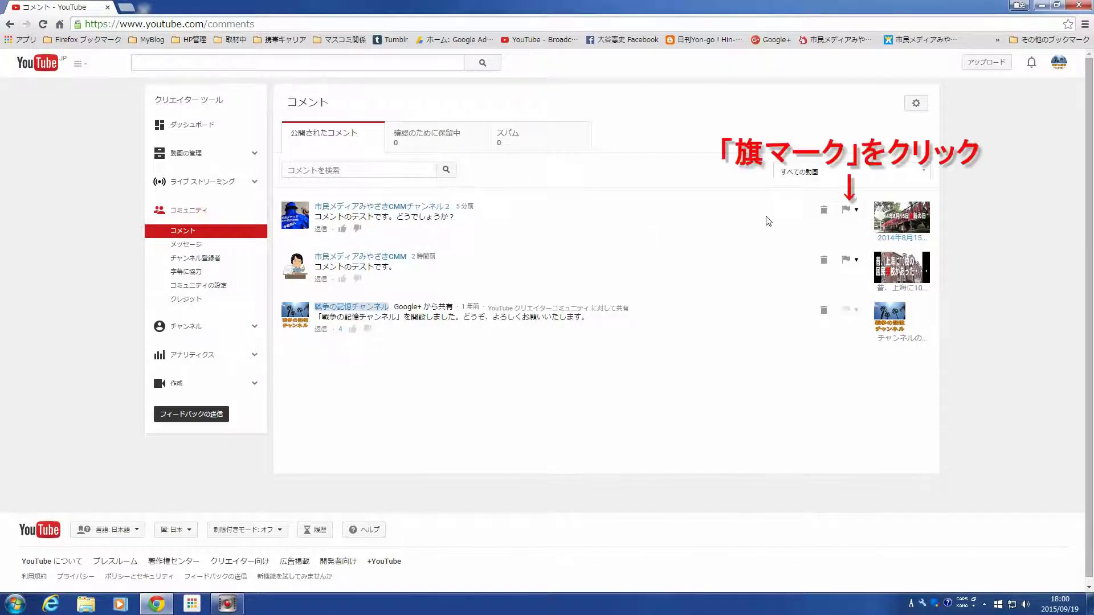
left_click(860, 212)
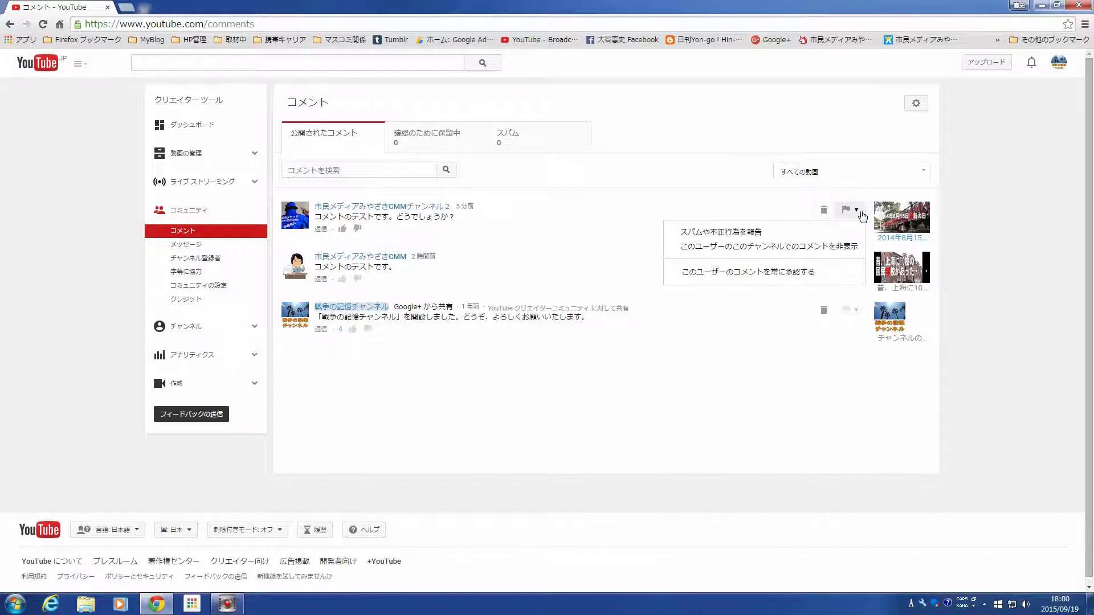
left_click(832, 272)
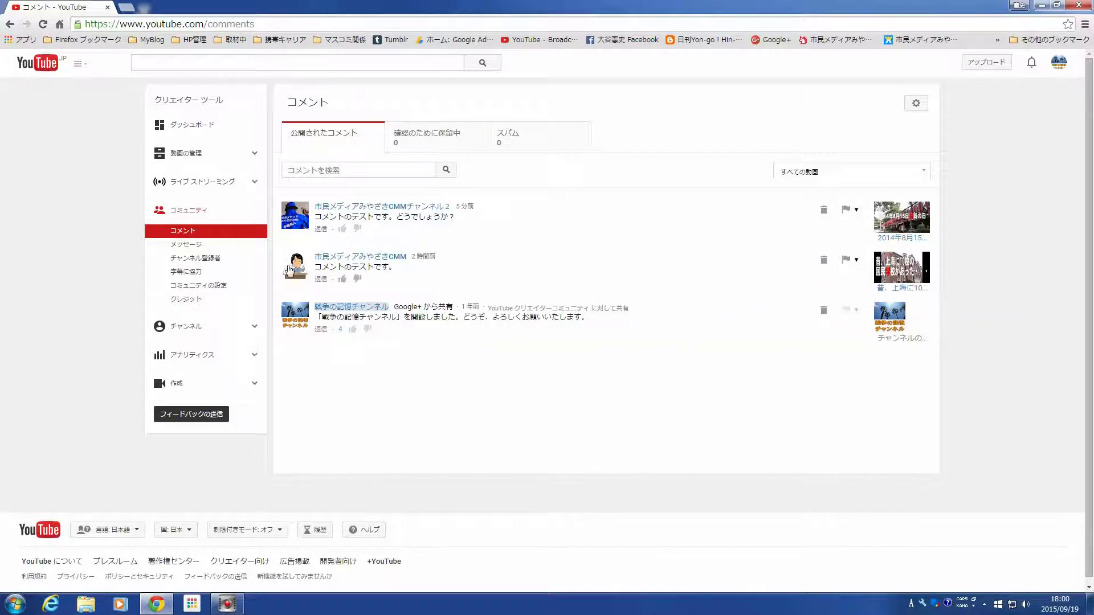
left_click(235, 290)
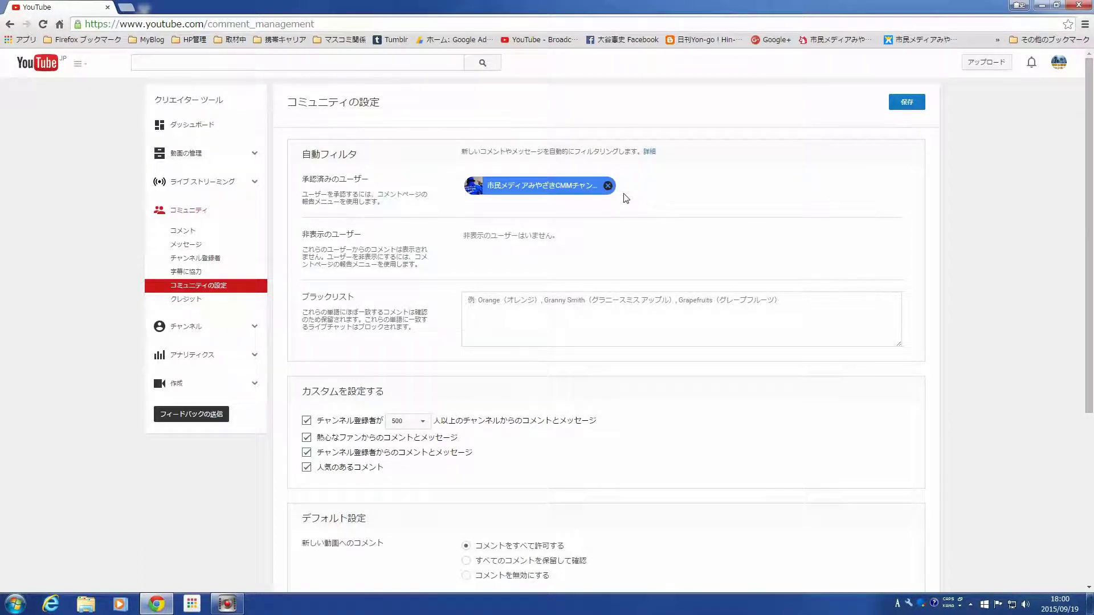
left_click(906, 102)
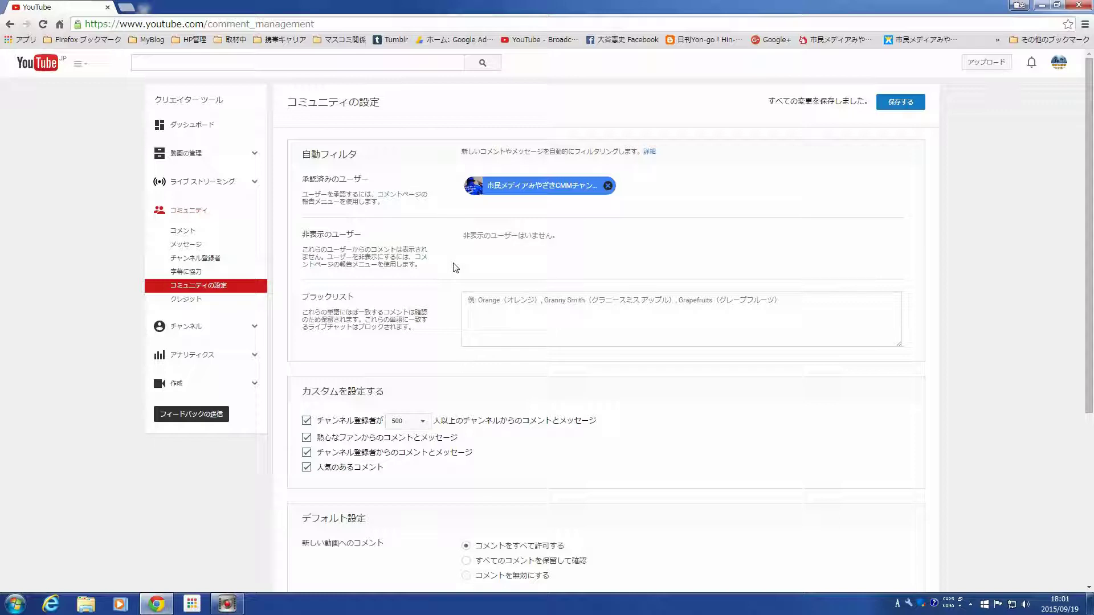
- Hide comments on this channel from the user 市民メディアみやざきCMM, and save the community settings
left_click(423, 262)
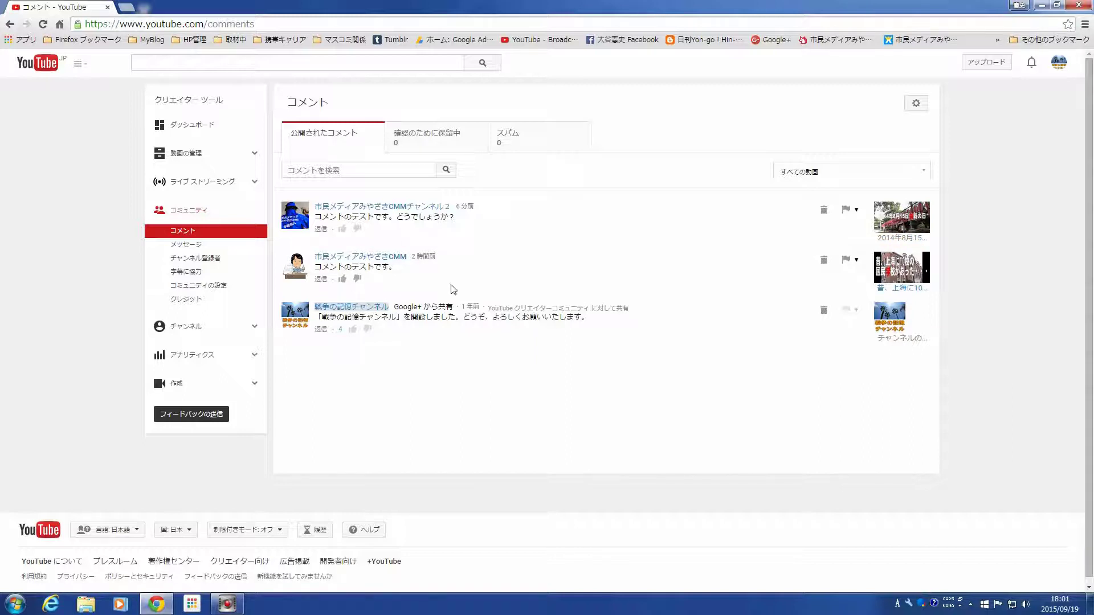
left_click(856, 261)
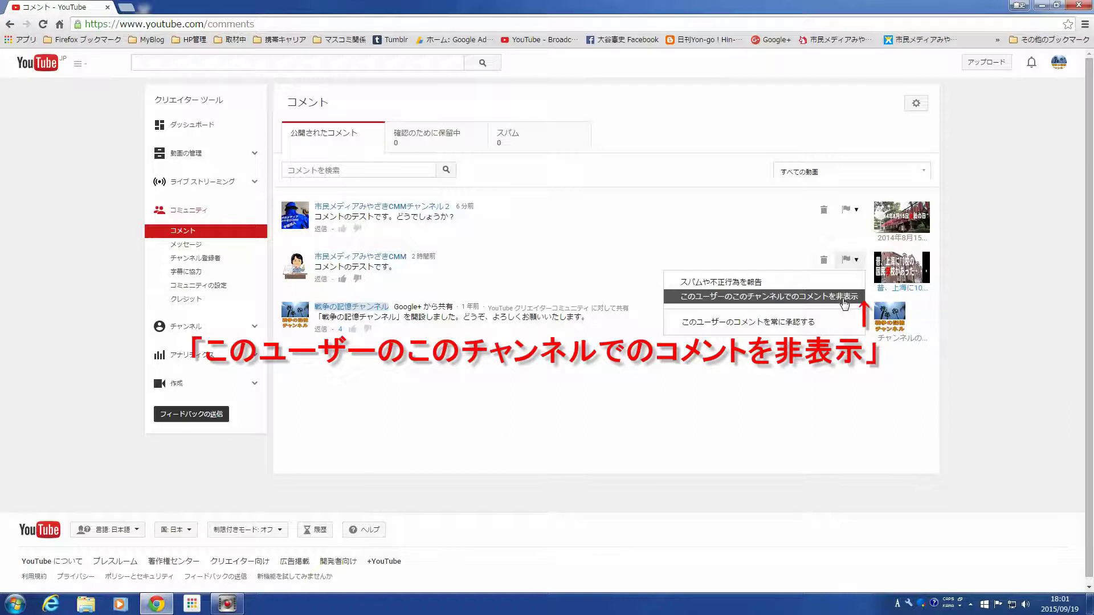
left_click(844, 300)
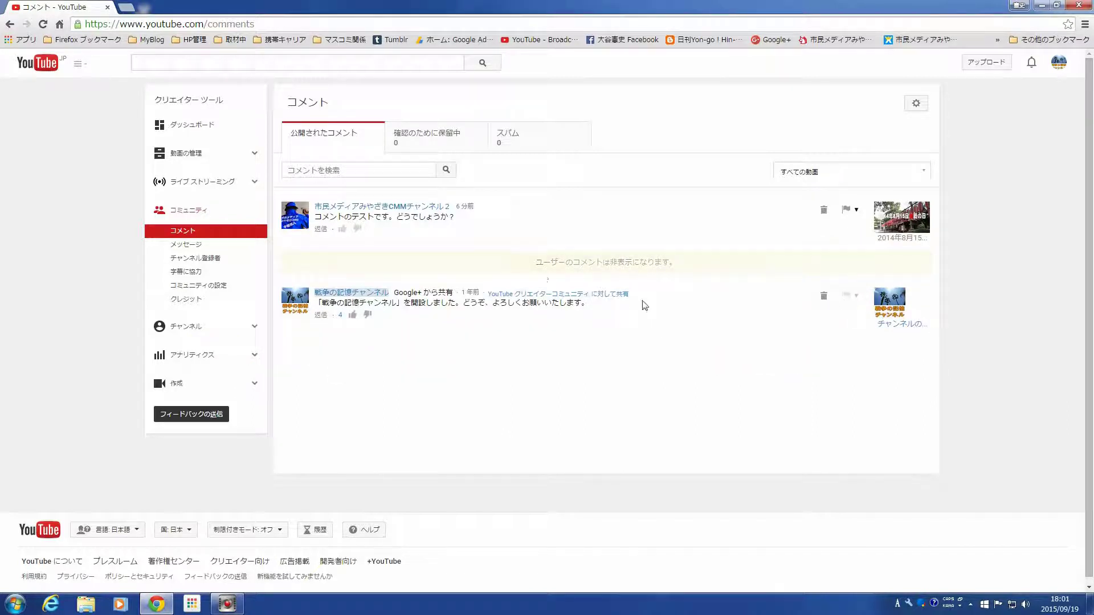
left_click(239, 290)
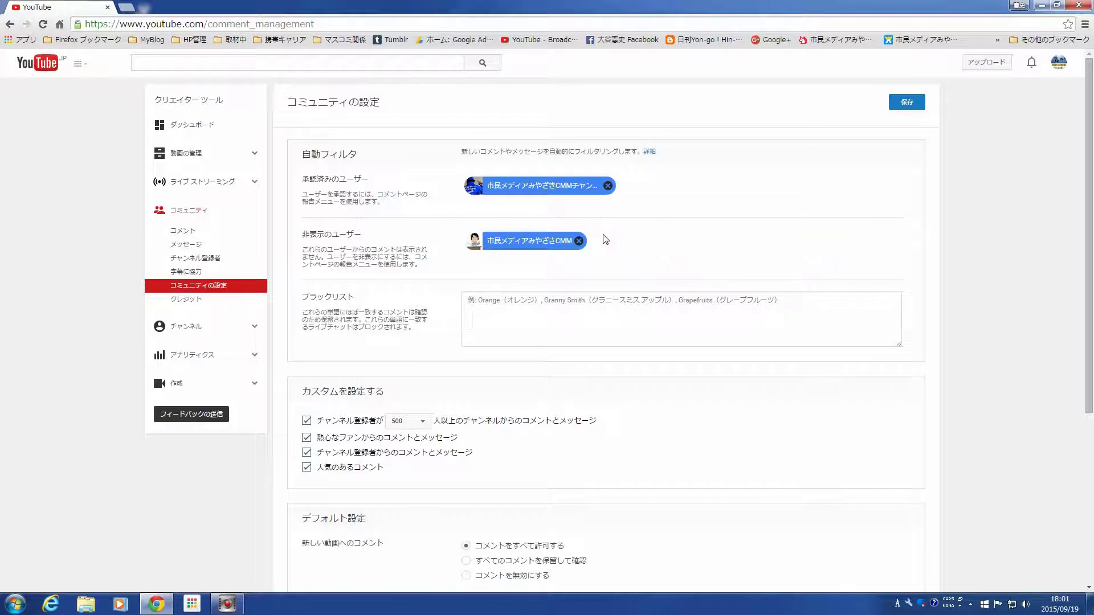
left_click(906, 102)
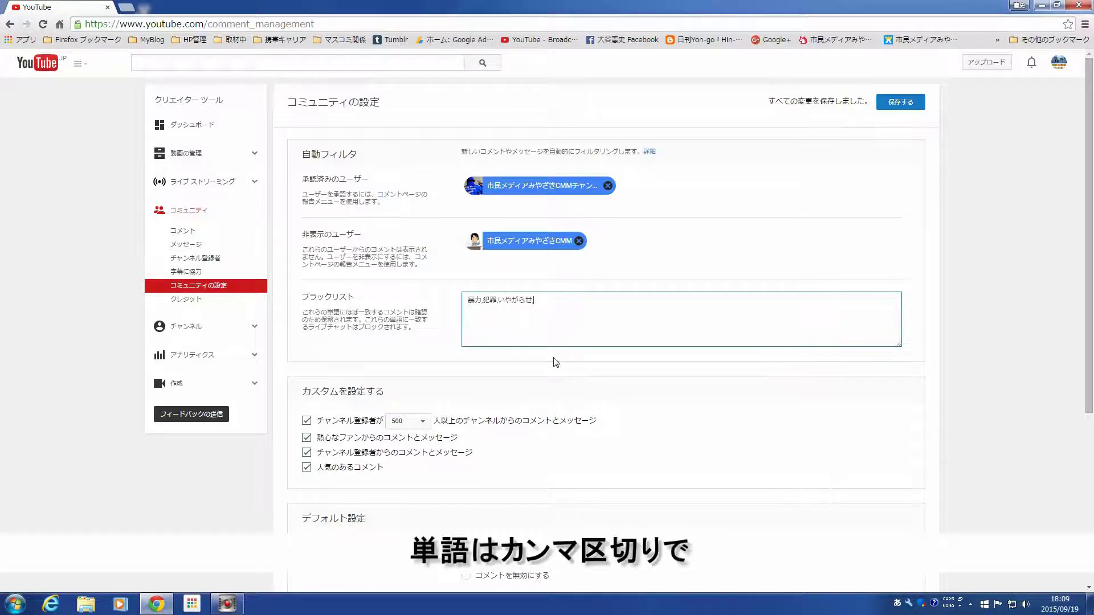
- Enter the comma-separated blacklist words 暴力,犯罪,いやがらせ, and save the community settings
type(",")
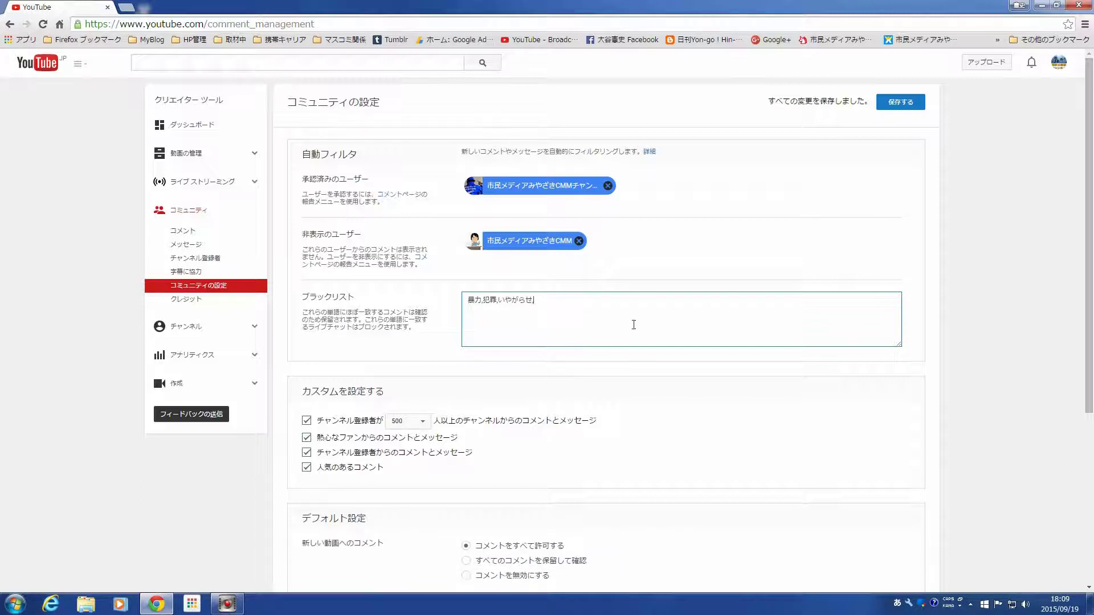
left_click(915, 110)
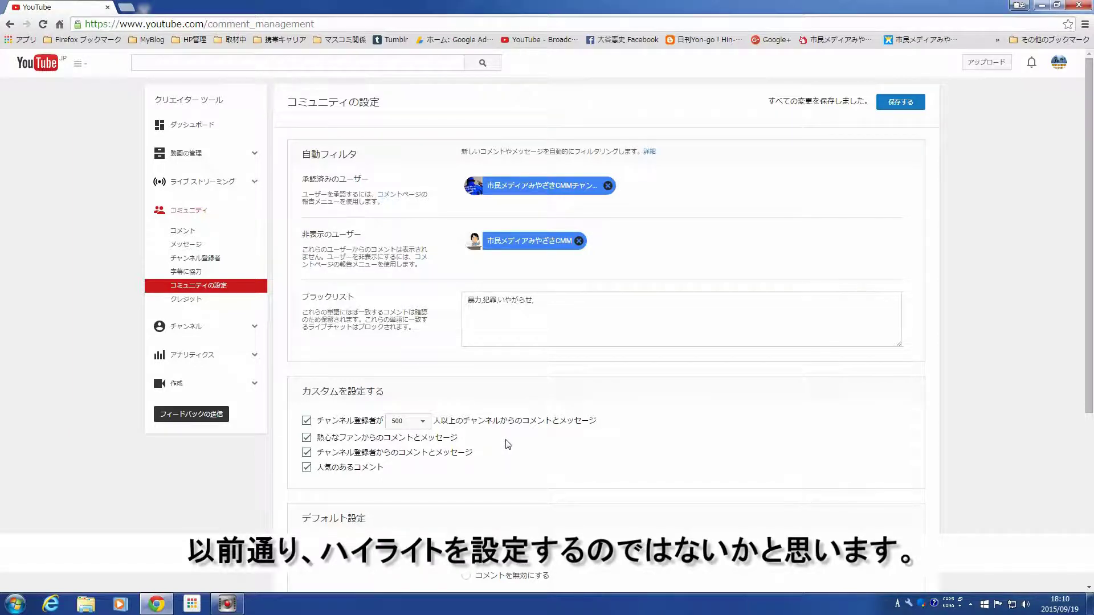
- Set the defaults to allow all comments on new videos and the channel plus all creator credits, and save
scroll(508, 445, "down", 1)
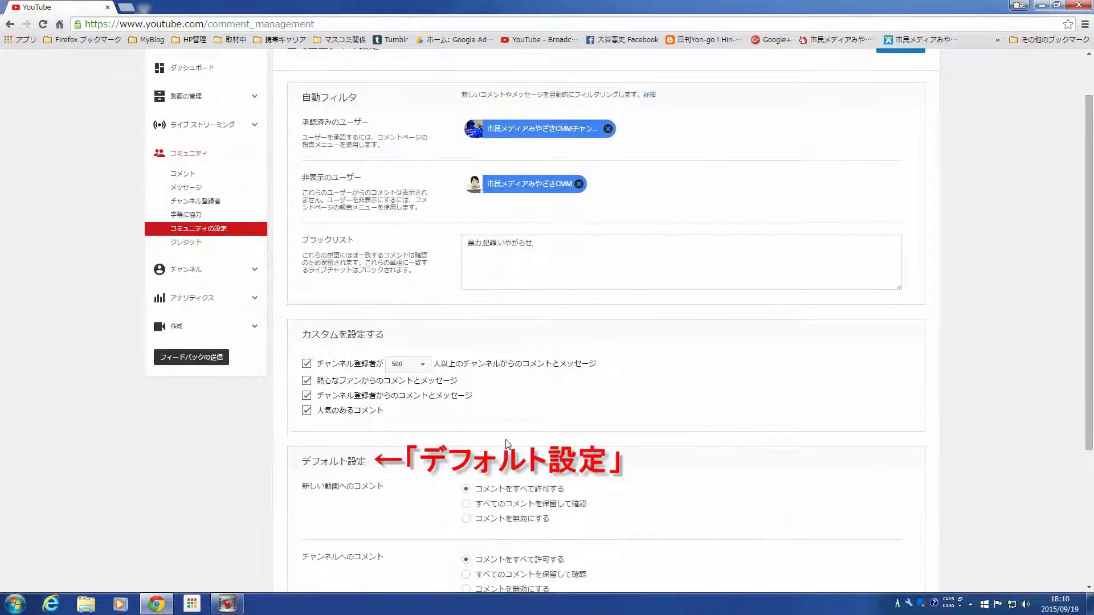
scroll(508, 444, "down", 2)
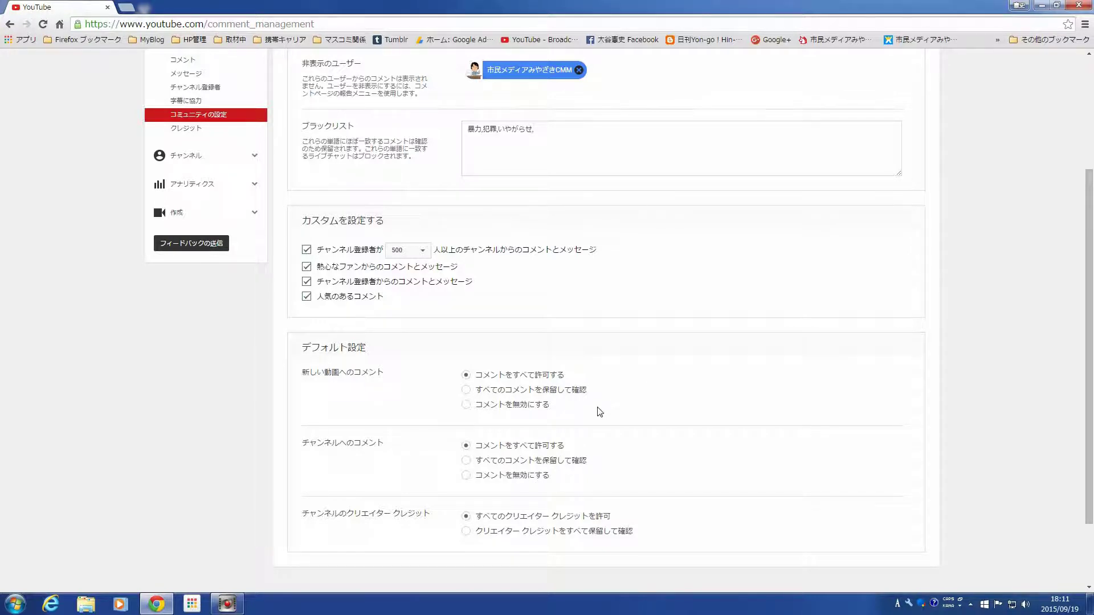
left_click(566, 390)
left_click(541, 406)
left_click(541, 376)
left_click(494, 461)
left_click(468, 475)
left_click(480, 446)
left_click(484, 532)
left_click(485, 518)
scroll(485, 519, "up", 3)
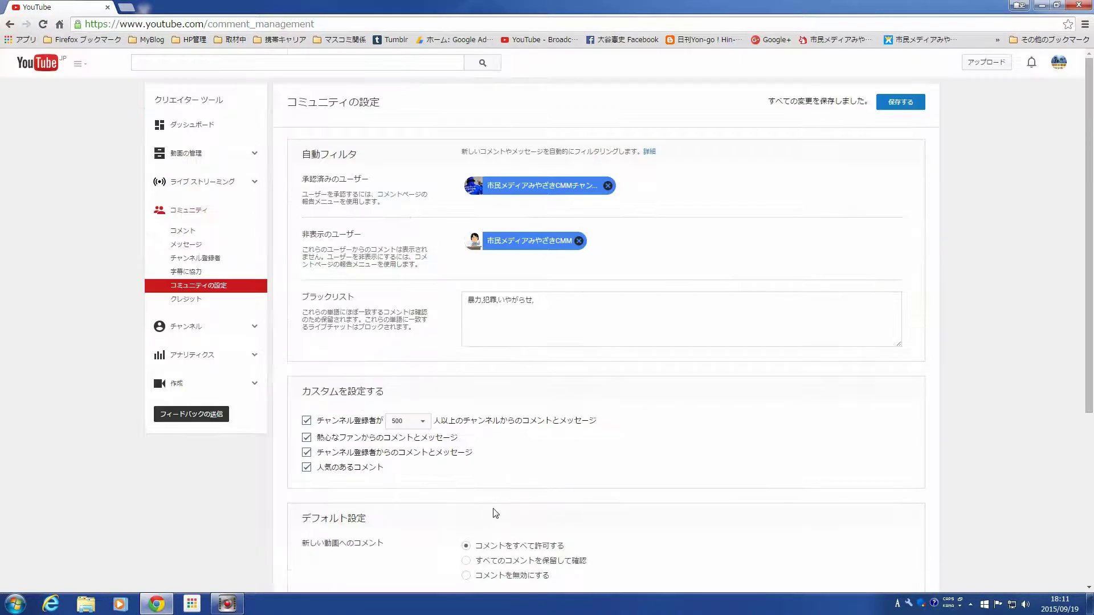
left_click(903, 103)
- Open the community credits page and its help article on displaying video credits
scroll(850, 169, "down", 5)
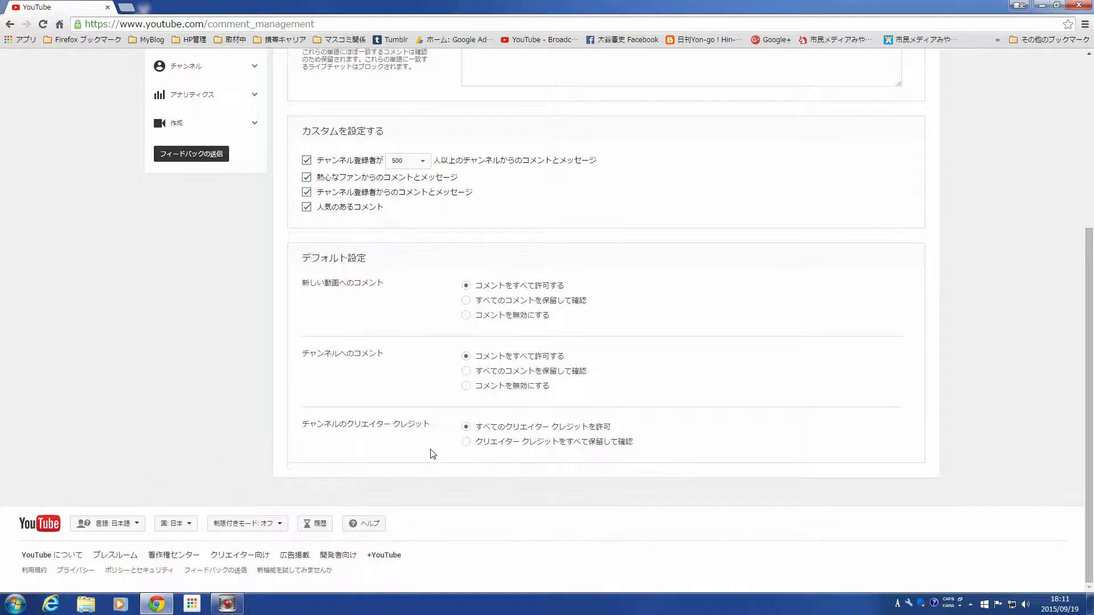
scroll(432, 451, "up", 5)
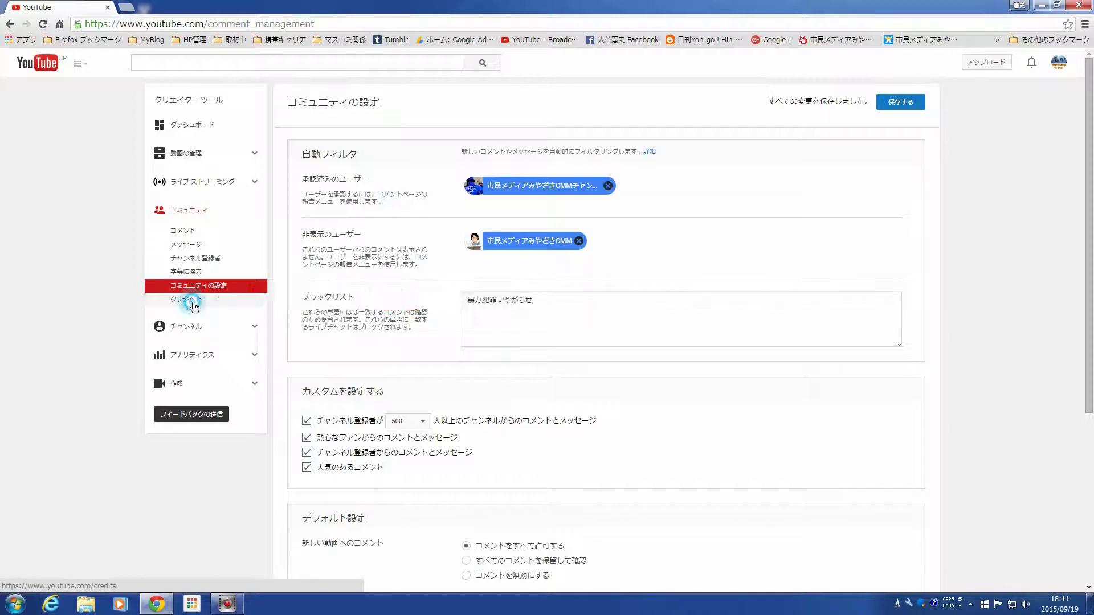
left_click(195, 307)
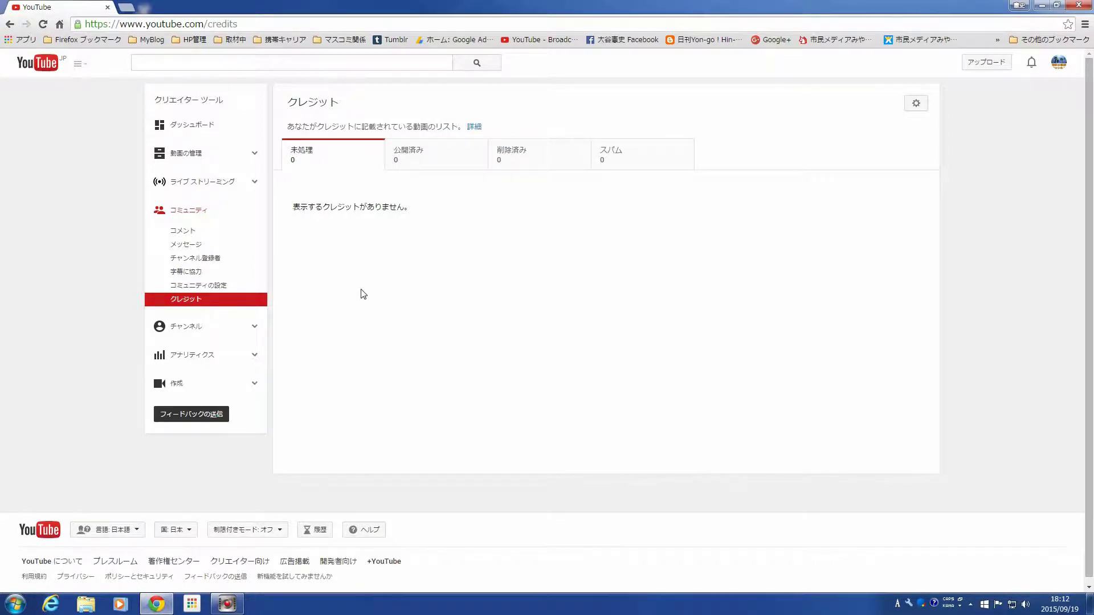
left_click(474, 127)
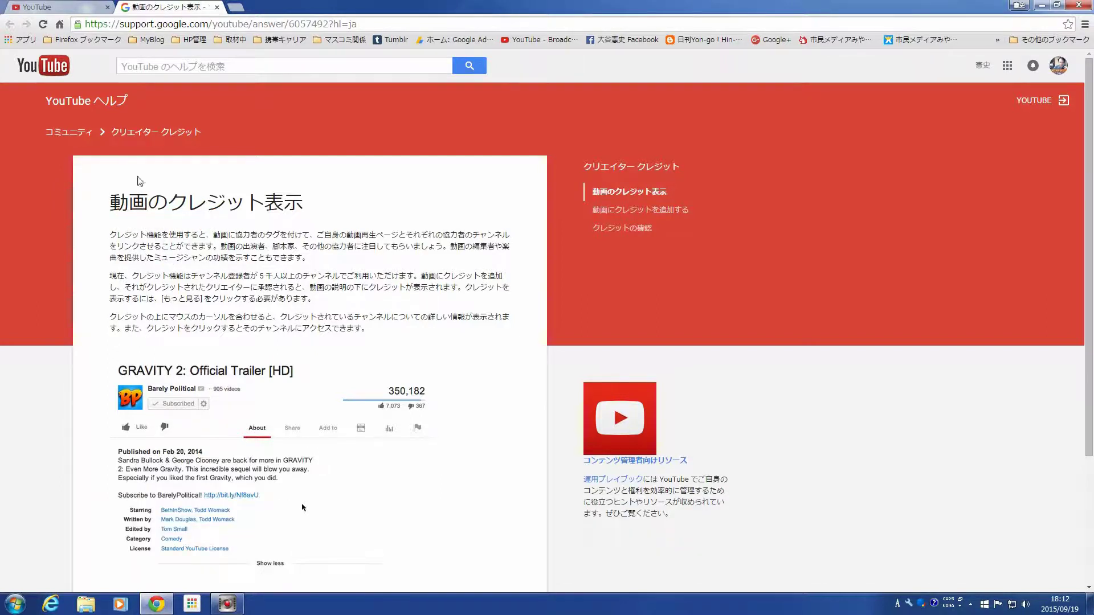
- Return to the community settings and review the creator credit default alongside the video credits help article
left_click(63, 6)
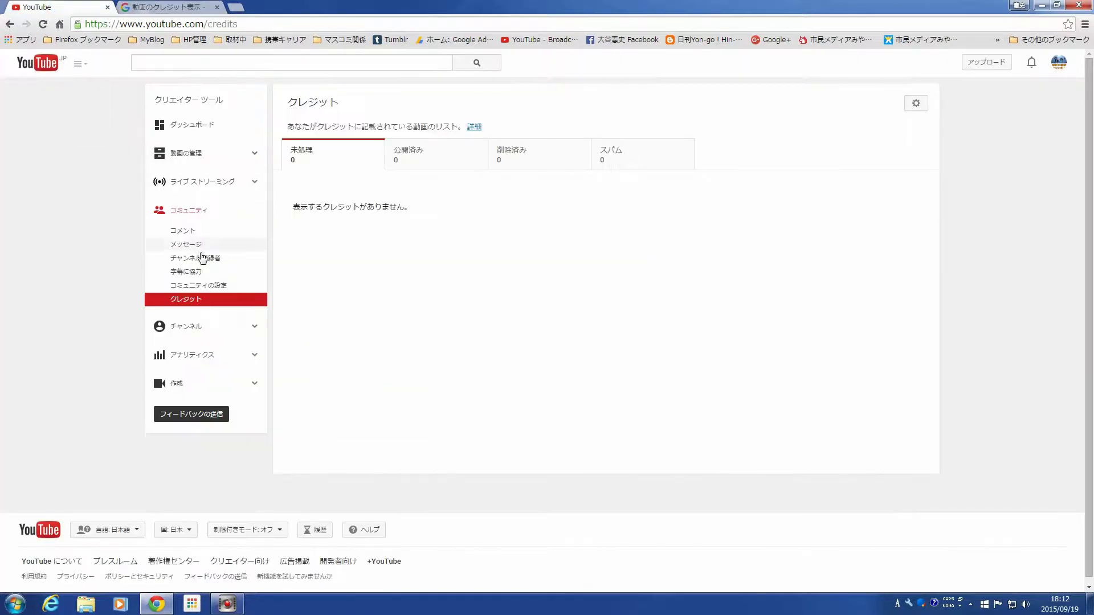
left_click(209, 286)
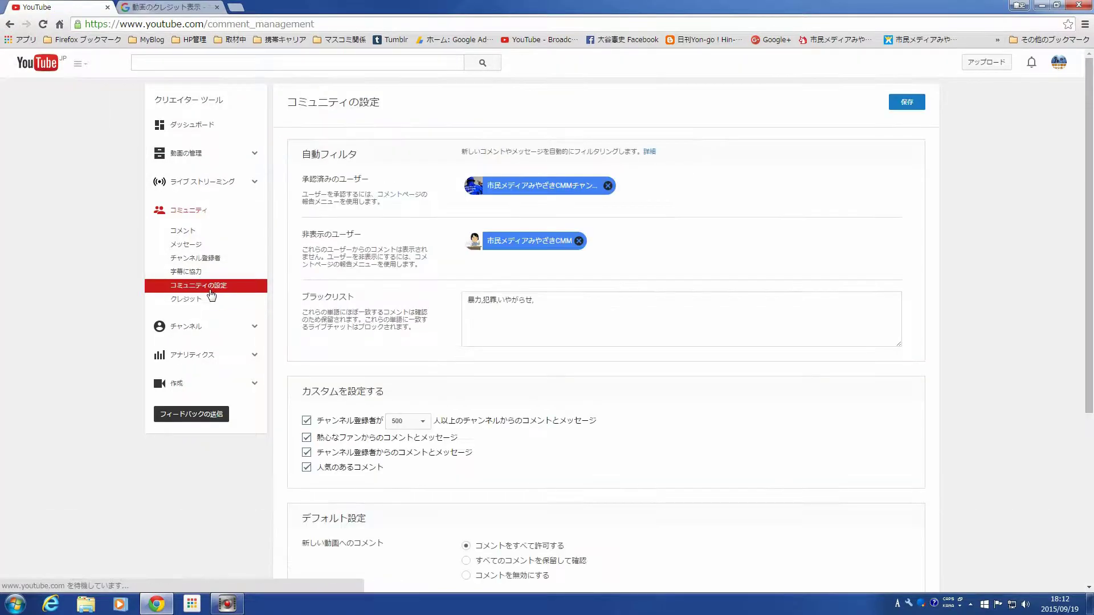
scroll(342, 310, "down", 5)
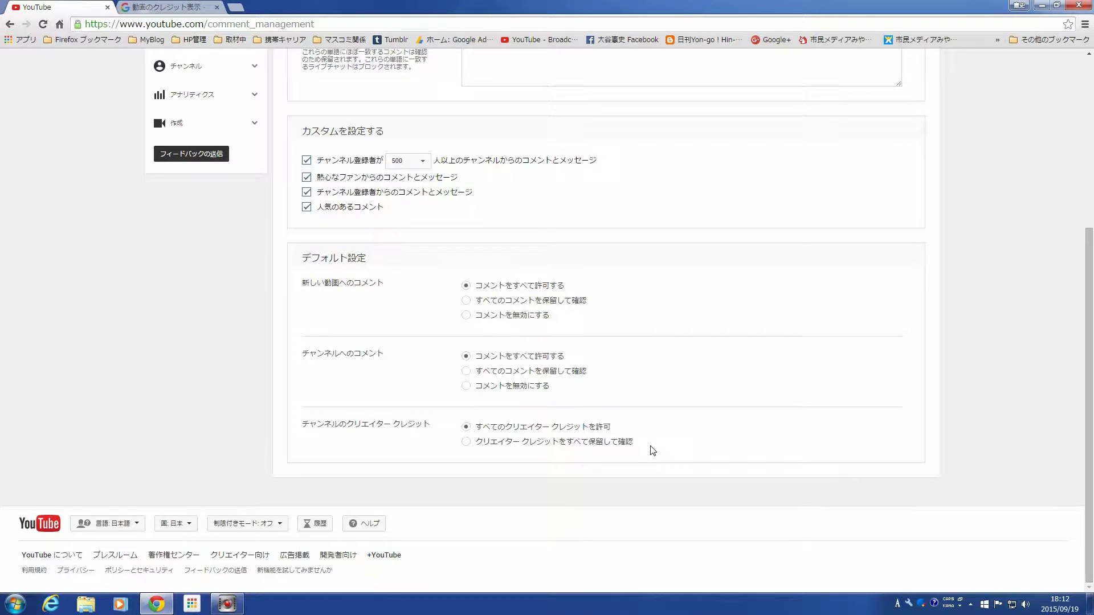
left_click(174, 7)
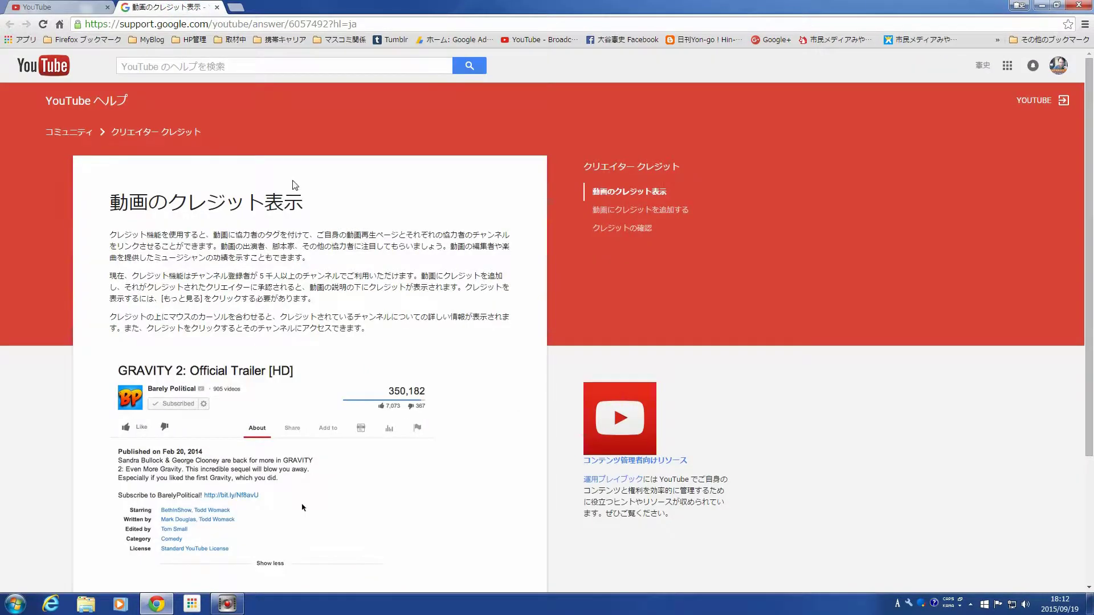
left_click(62, 8)
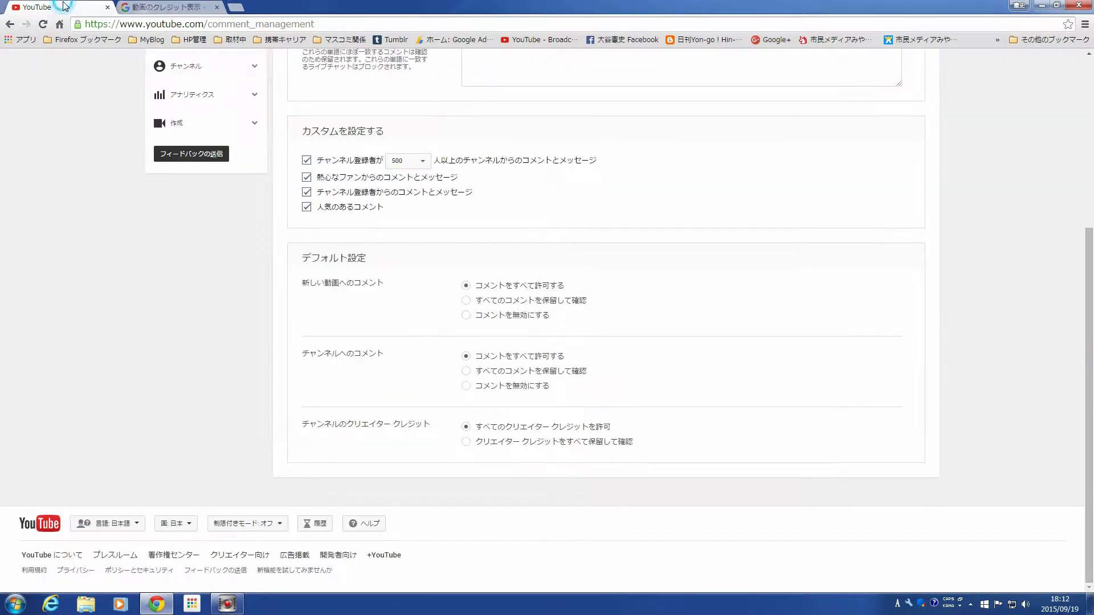
scroll(992, 327, "up", 4)
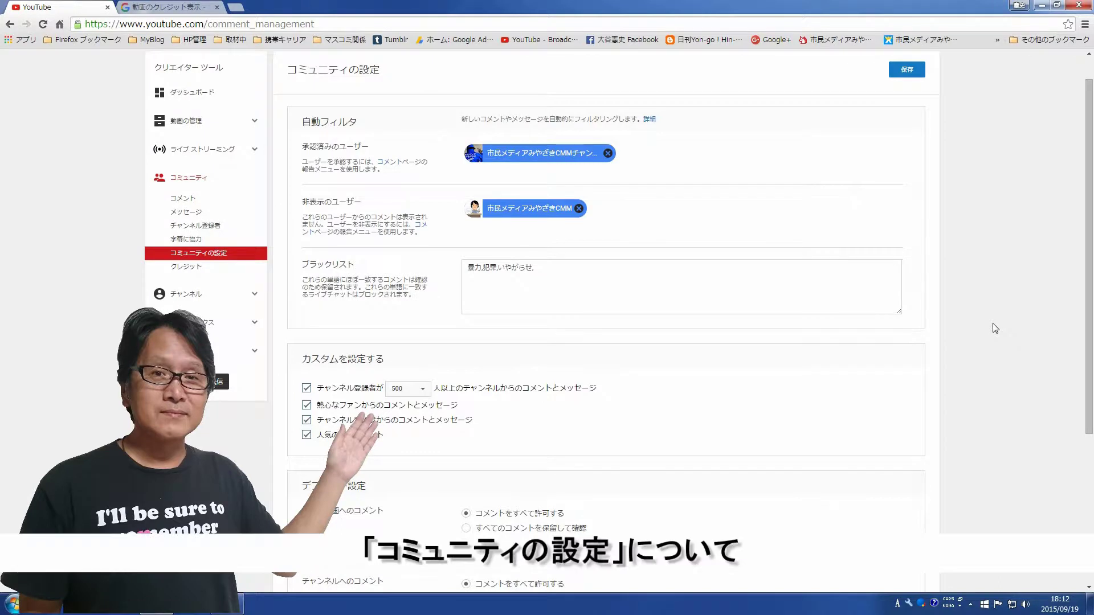
scroll(994, 328, "up", 1)
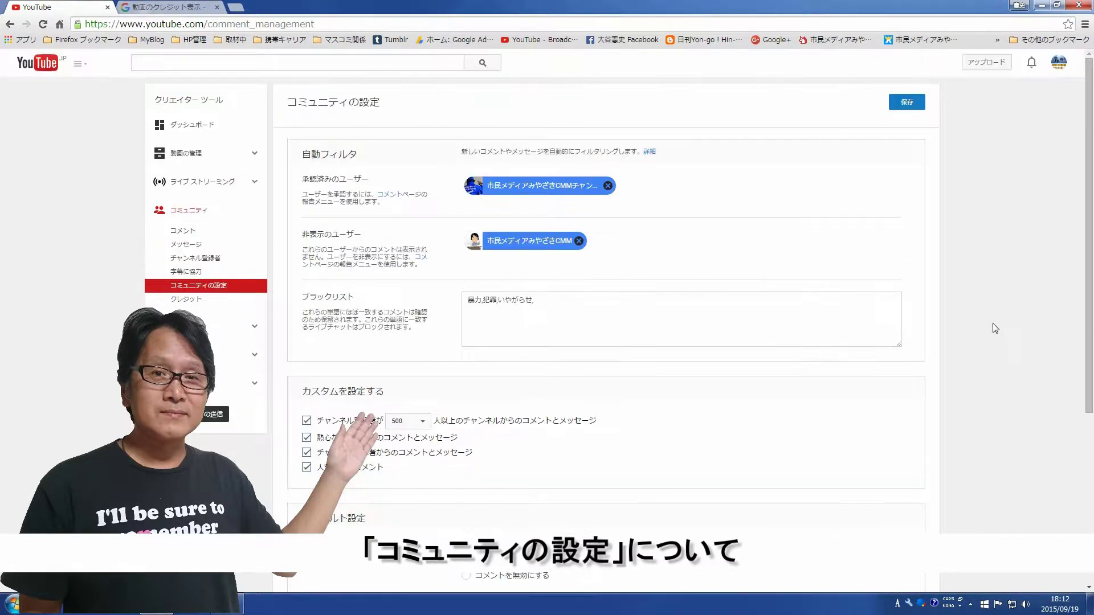